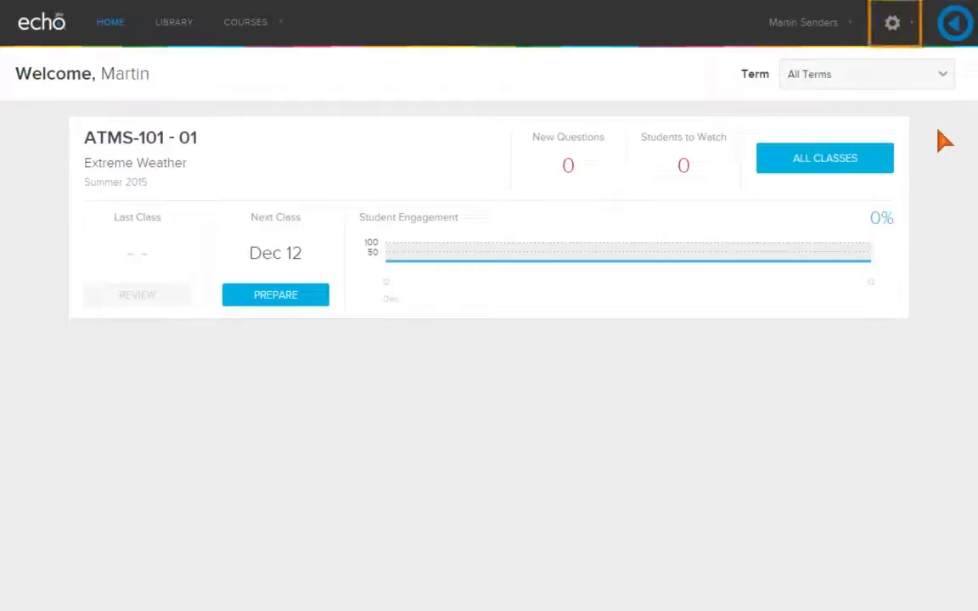
Download the Windows build of the BETA PowerPoint Ribbon from Echo360's Downloads page.
left_click(893, 23)
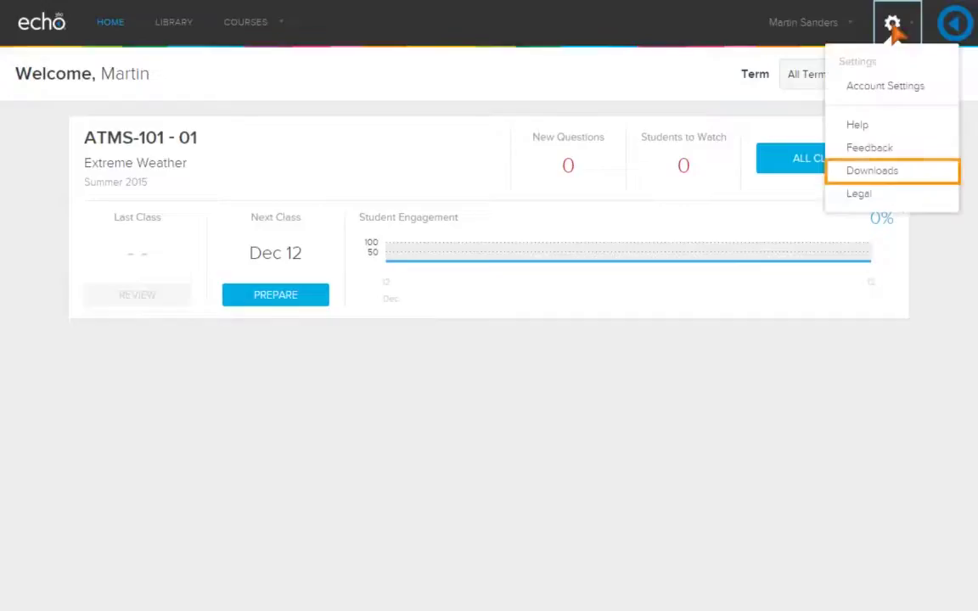
left_click(882, 174)
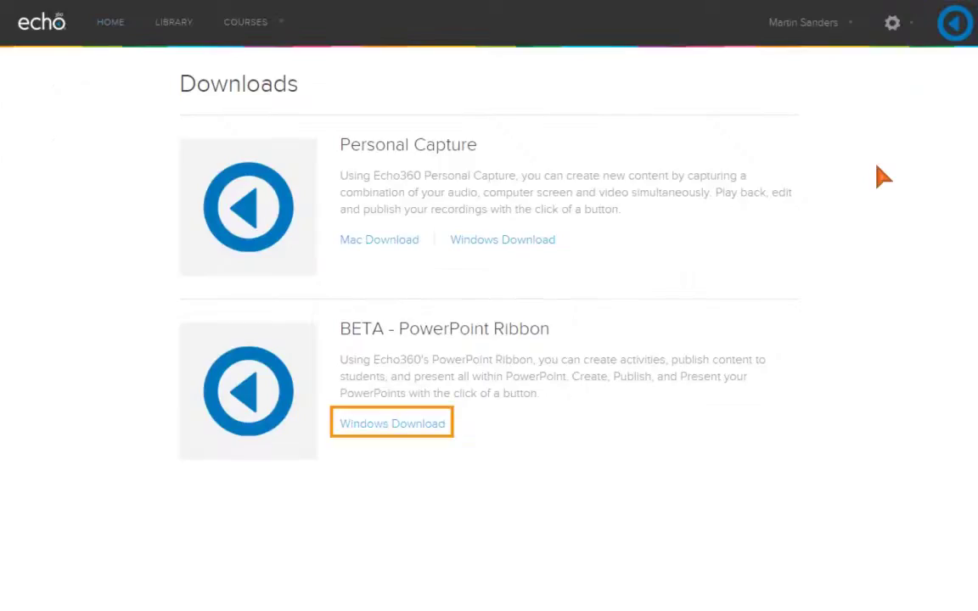
left_click(398, 425)
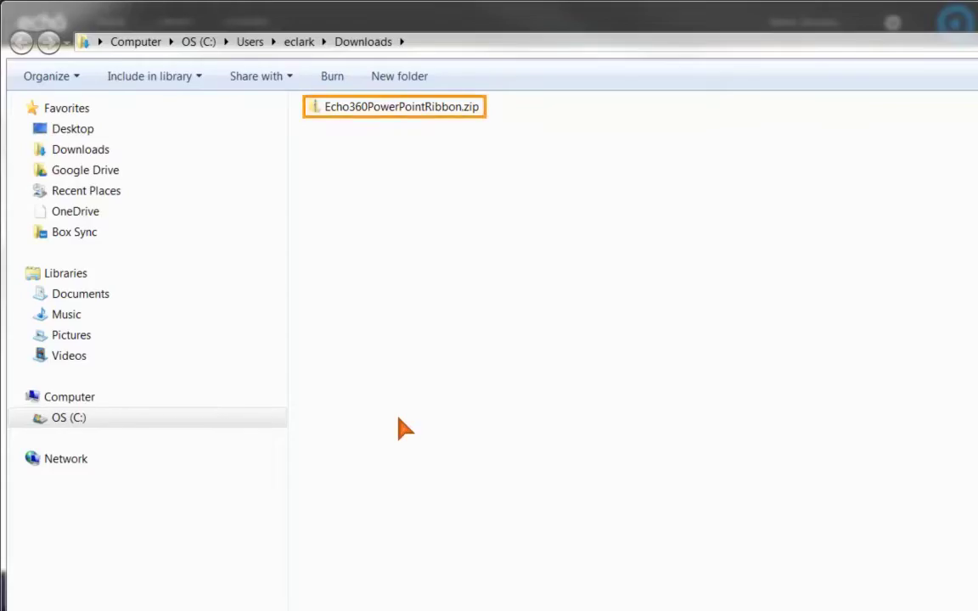
Extract Echo360PowerPointRibbon.zip and run the Echo360Ribbon windows-installer .exe inside it.
right_click(414, 109)
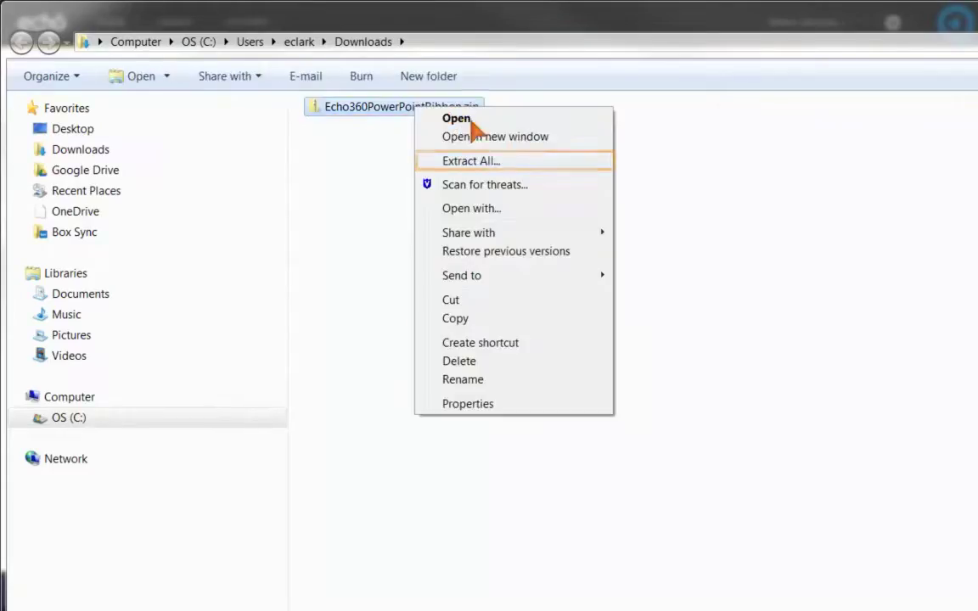
left_click(535, 166)
left_click(736, 553)
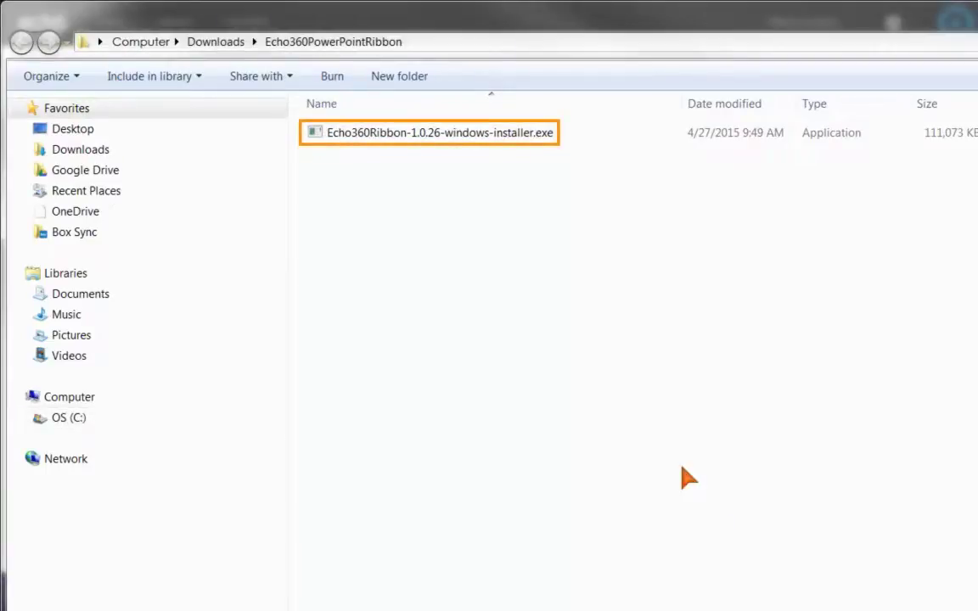
double_click(426, 129)
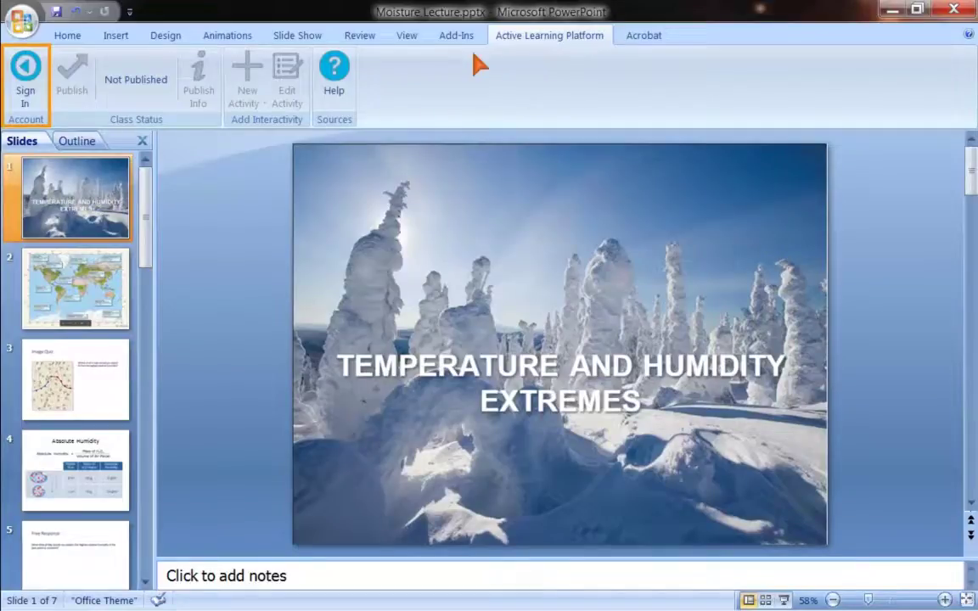
Open Echo360 Sign In, keep region North America, and enter the instructor's username and password.
left_click(25, 68)
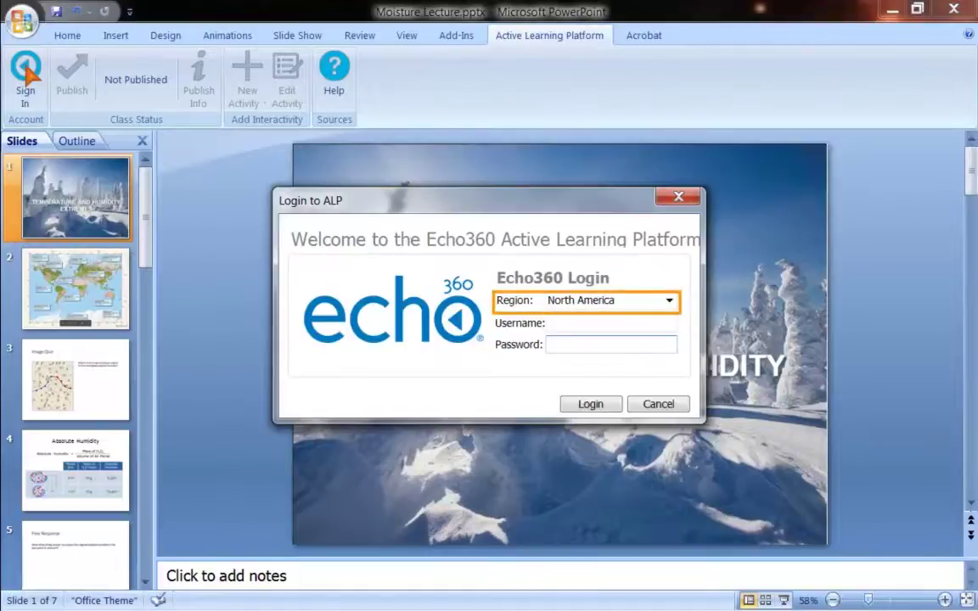
type("•••••••••••")
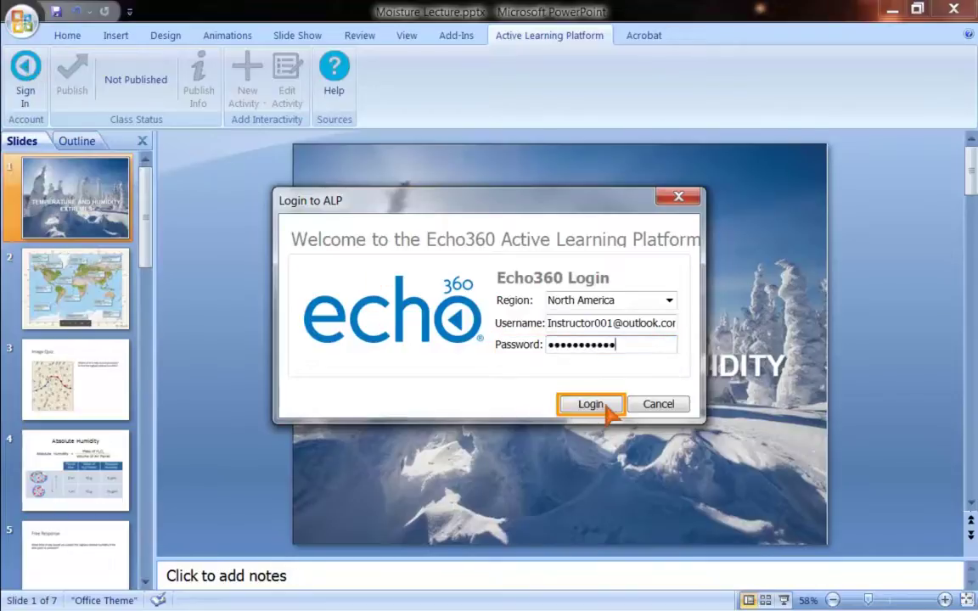
Confirm Login in the Login to ALP dialog.
left_click(608, 406)
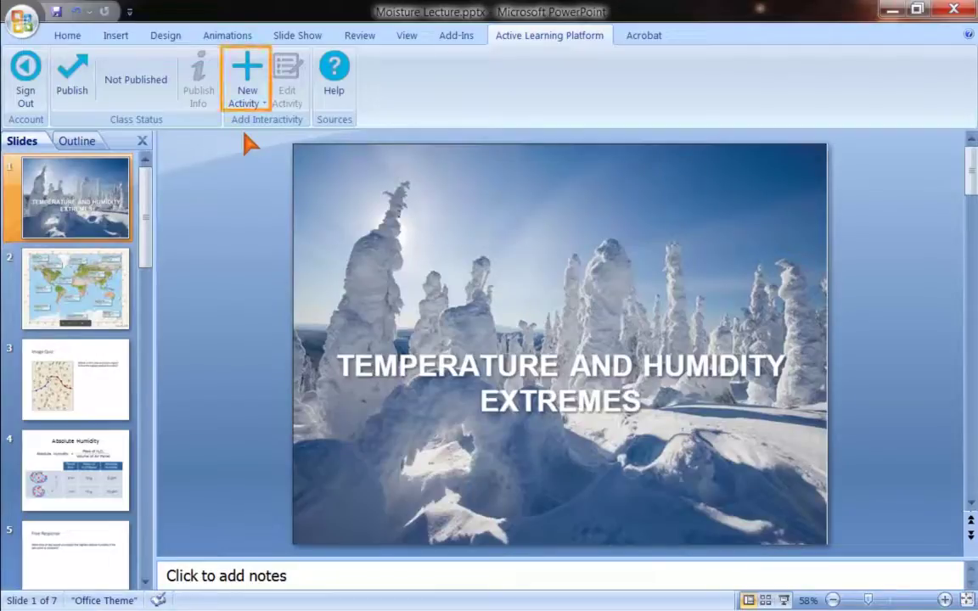
Submit a relative-humidity Multiple Choice activity with 33% correct and a required follow-up response.
left_click(247, 85)
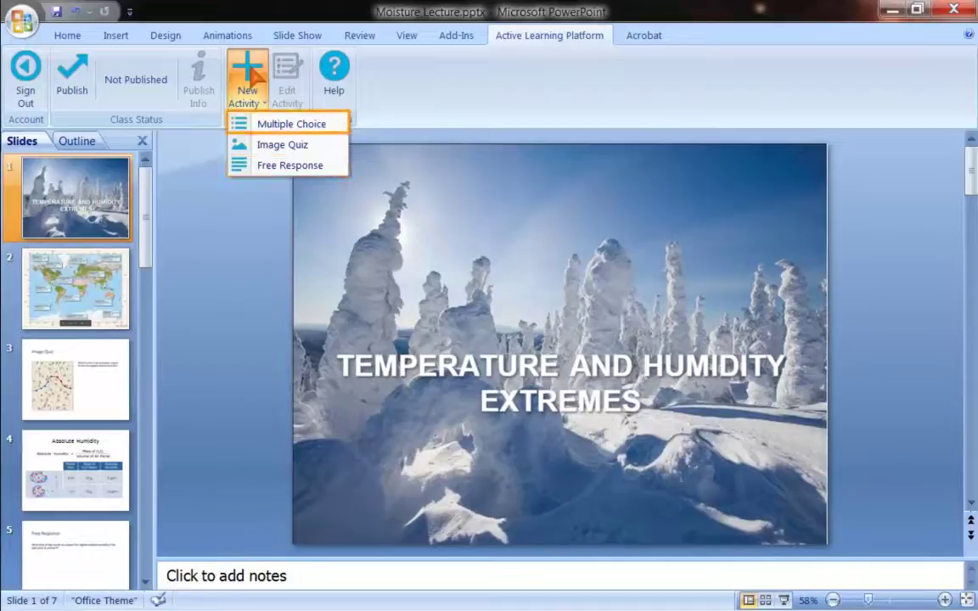
left_click(303, 127)
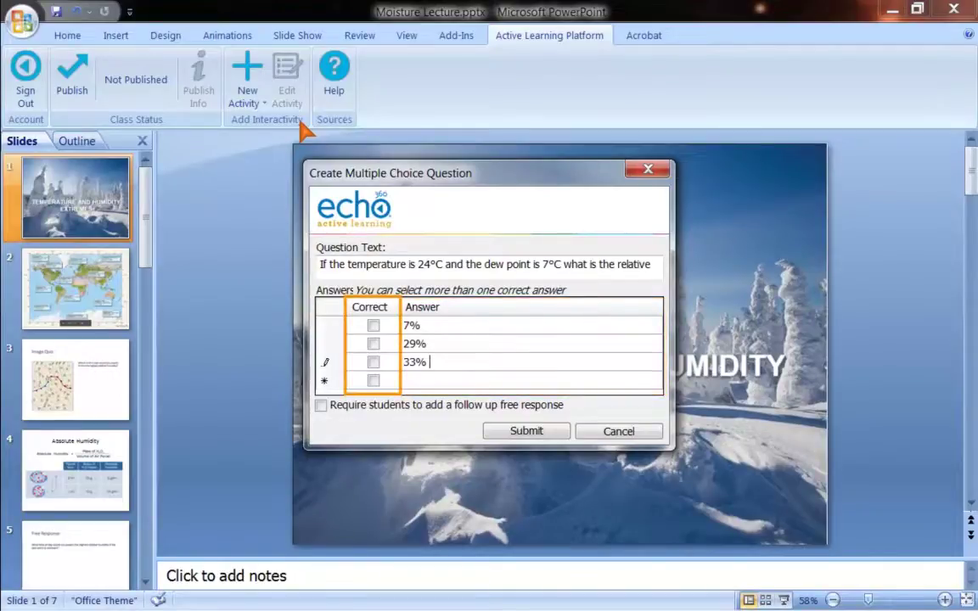
left_click(374, 362)
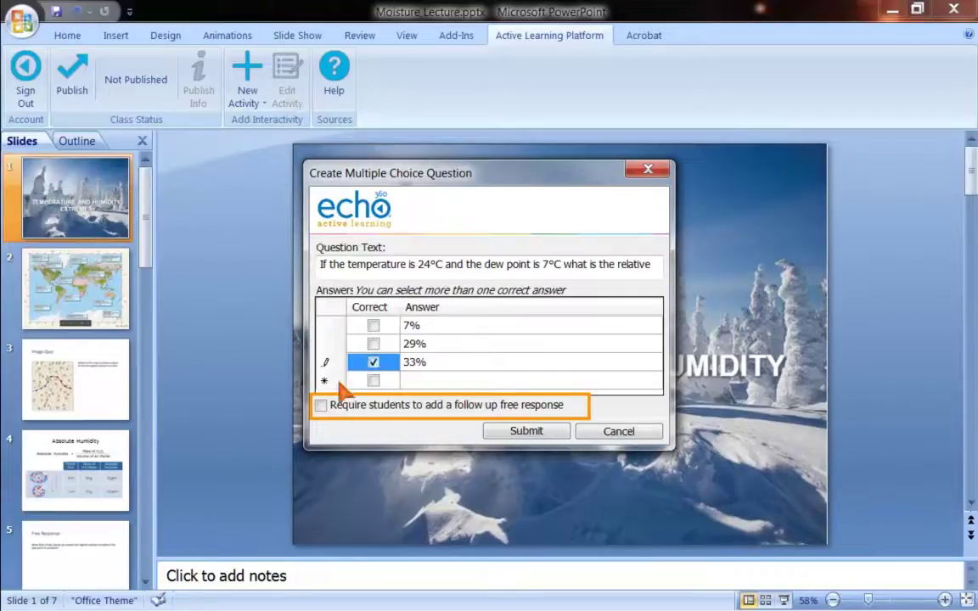
left_click(321, 406)
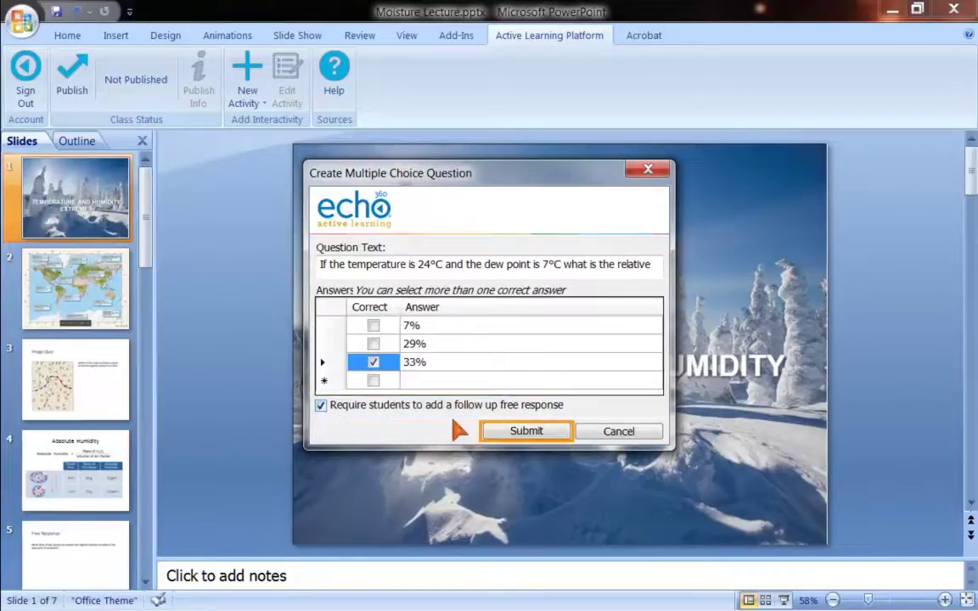
left_click(515, 430)
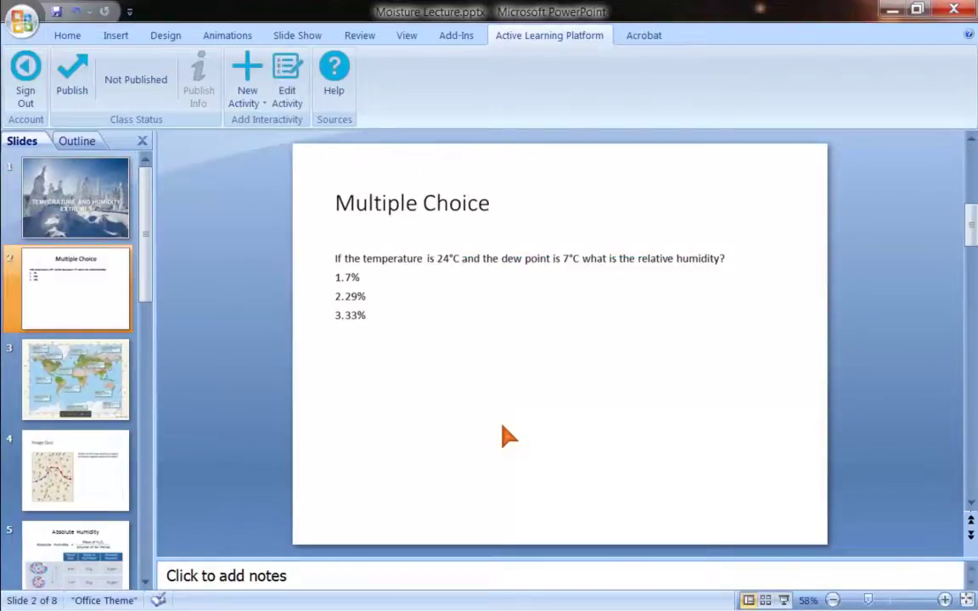
On slide 4's Image Quiz, enable the required follow-up free response and update it.
left_click(95, 454)
left_click(287, 68)
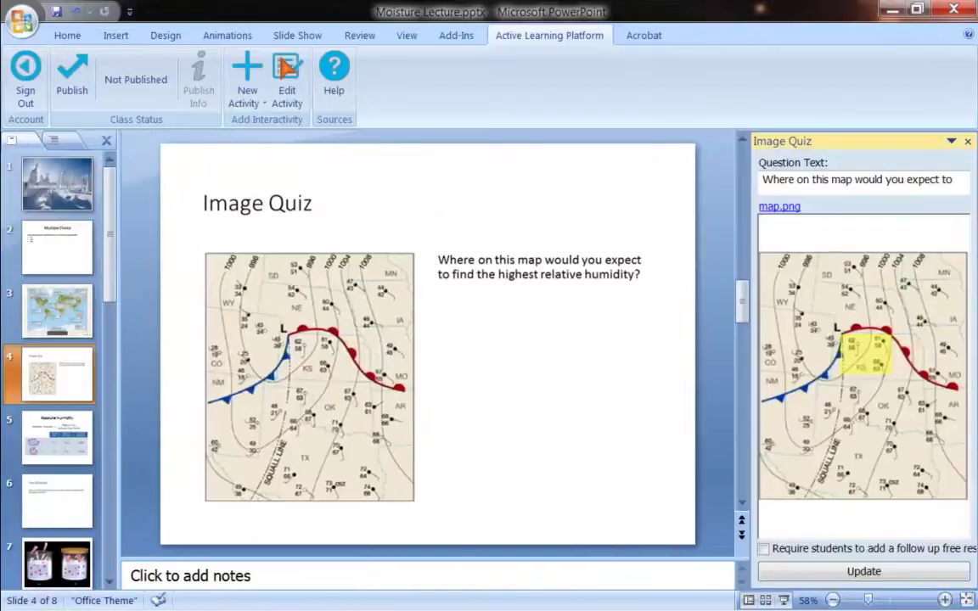
left_click(764, 550)
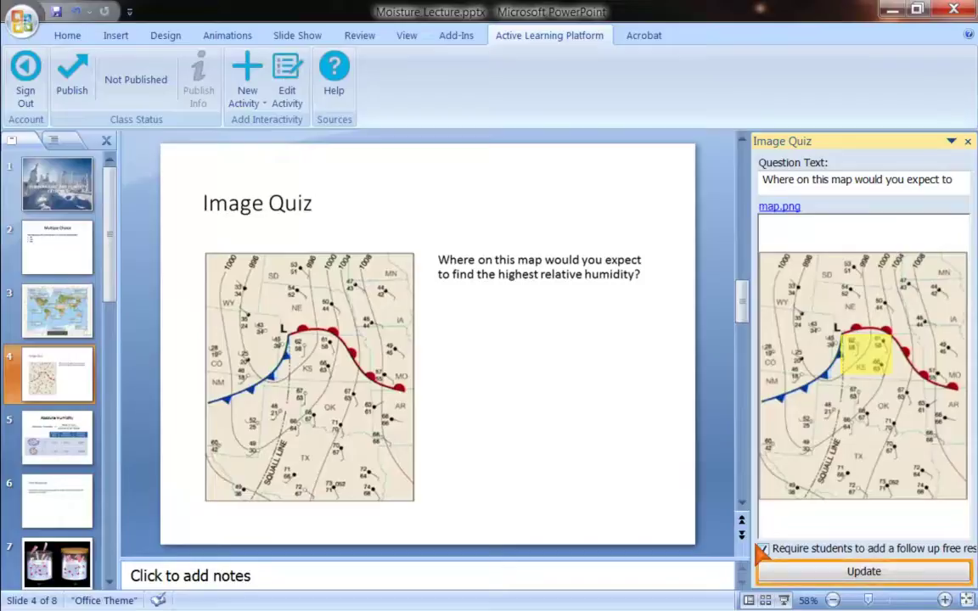
left_click(835, 574)
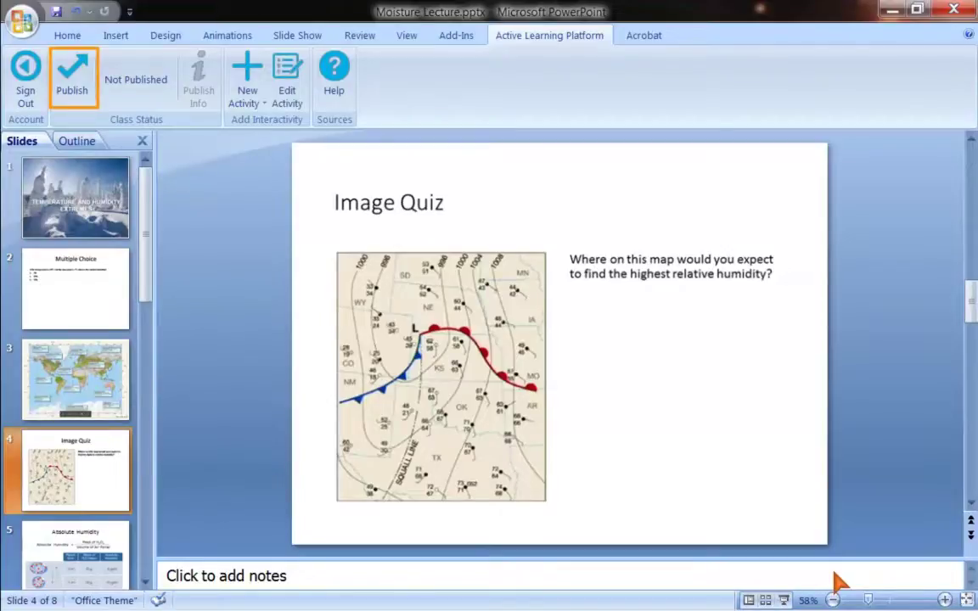
Publish to ATMS-101-01: Extreme Weather, existing class December 12: Lecture 1: Moisture.
left_click(72, 79)
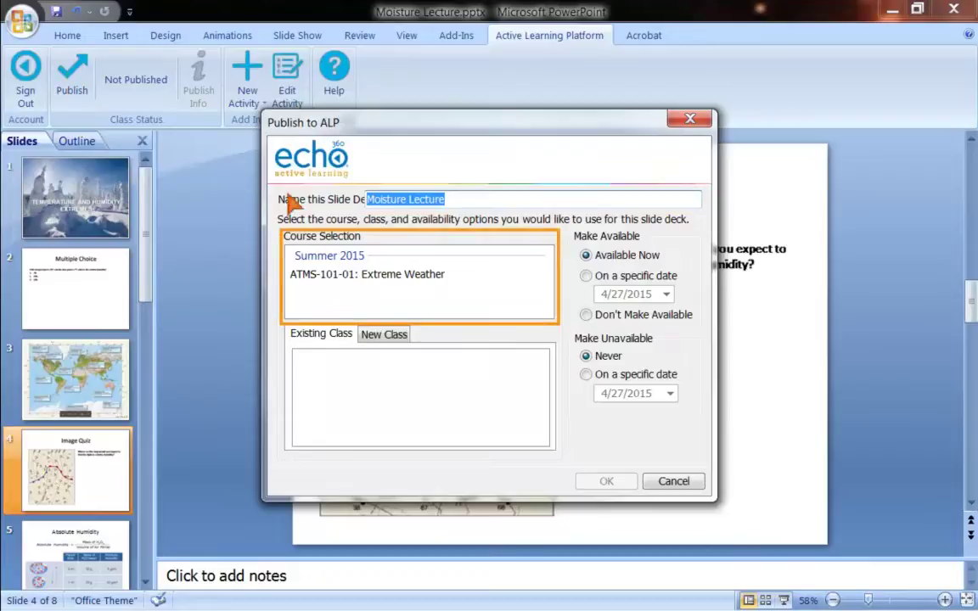
left_click(436, 281)
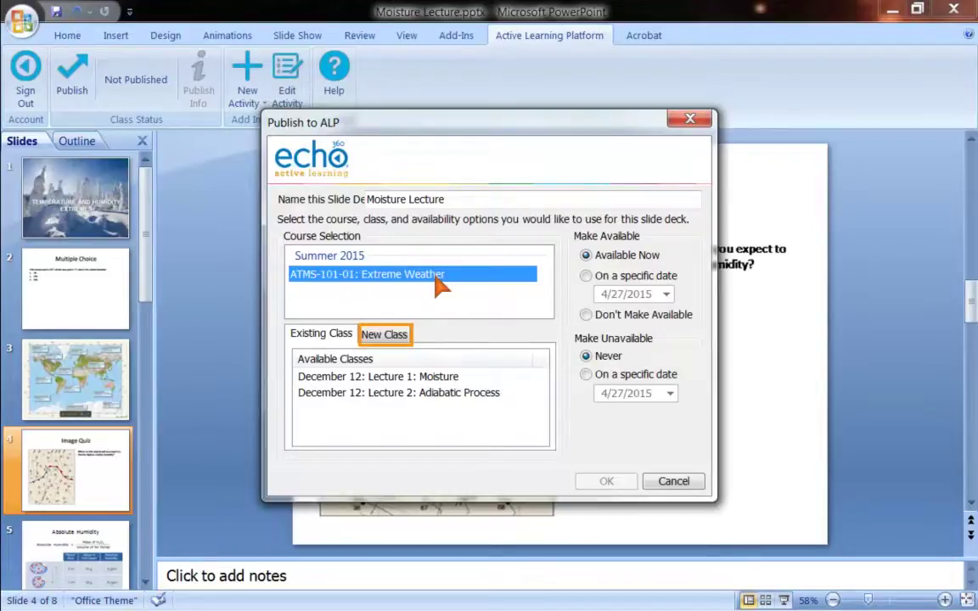
left_click(386, 337)
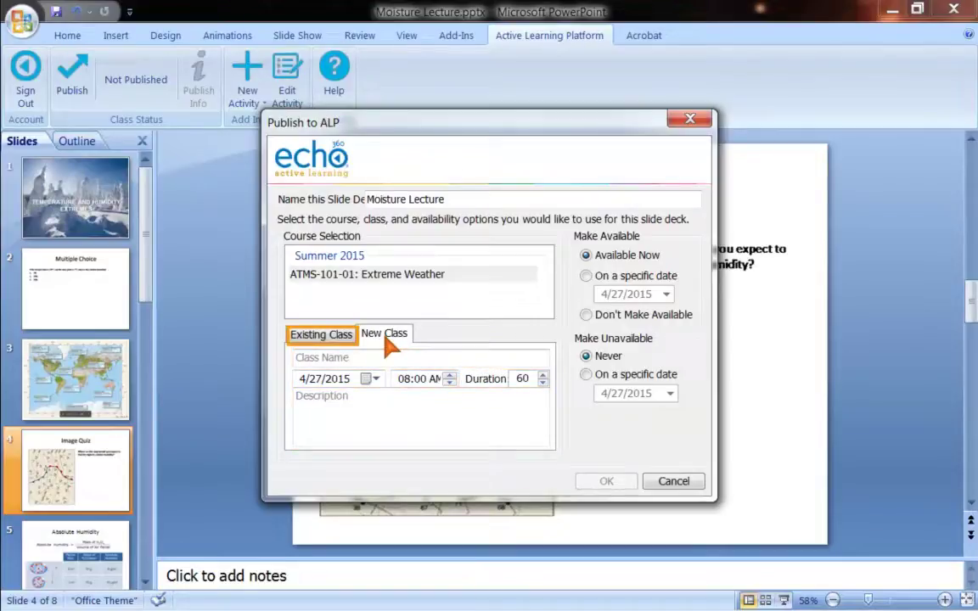
left_click(321, 336)
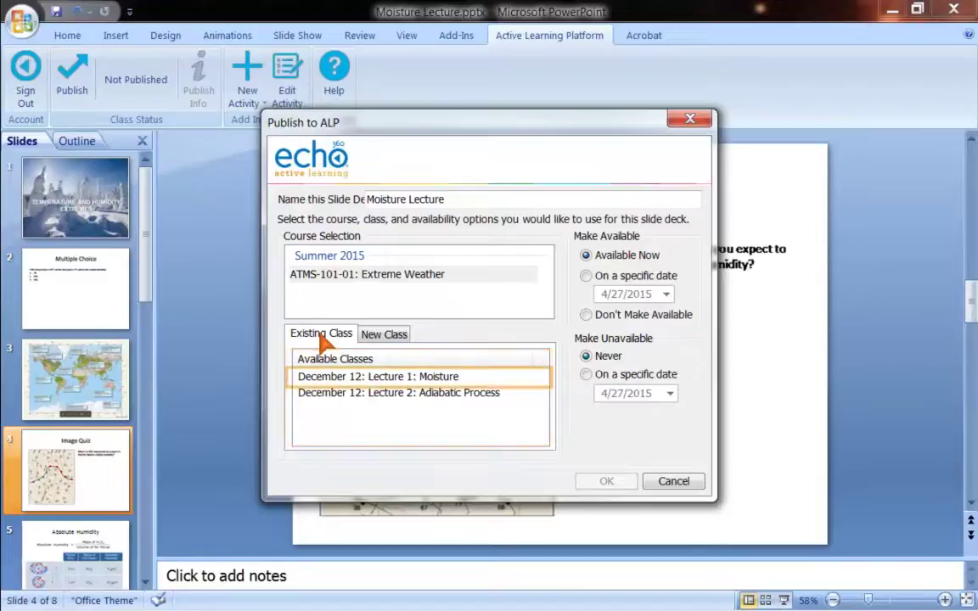
left_click(396, 377)
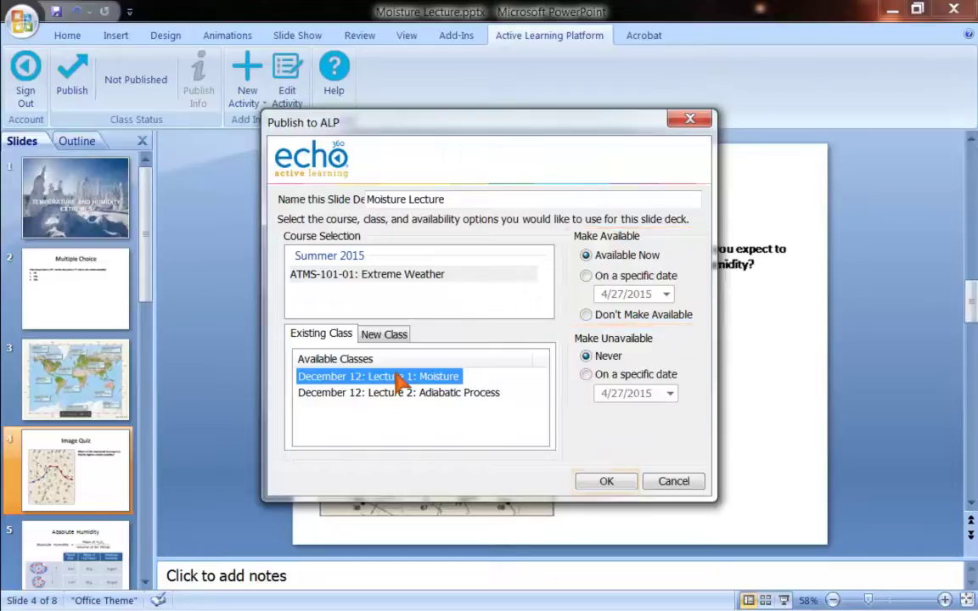
left_click(599, 482)
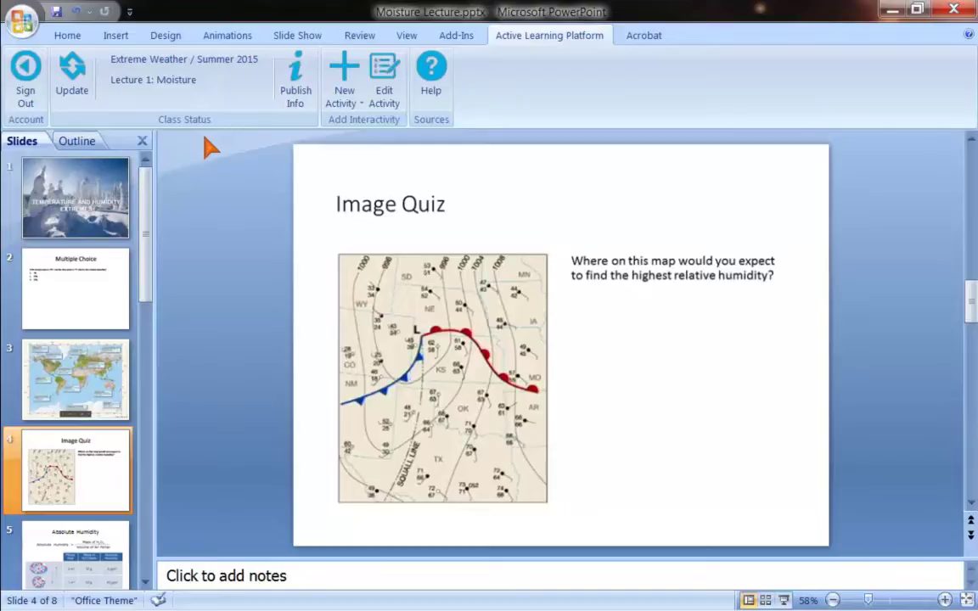
left_click(295, 81)
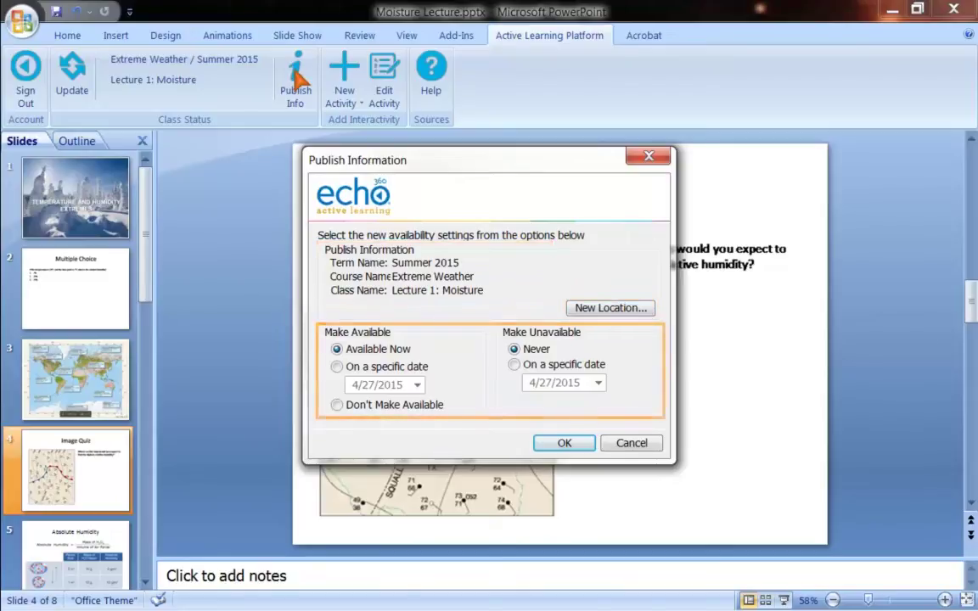
left_click(628, 444)
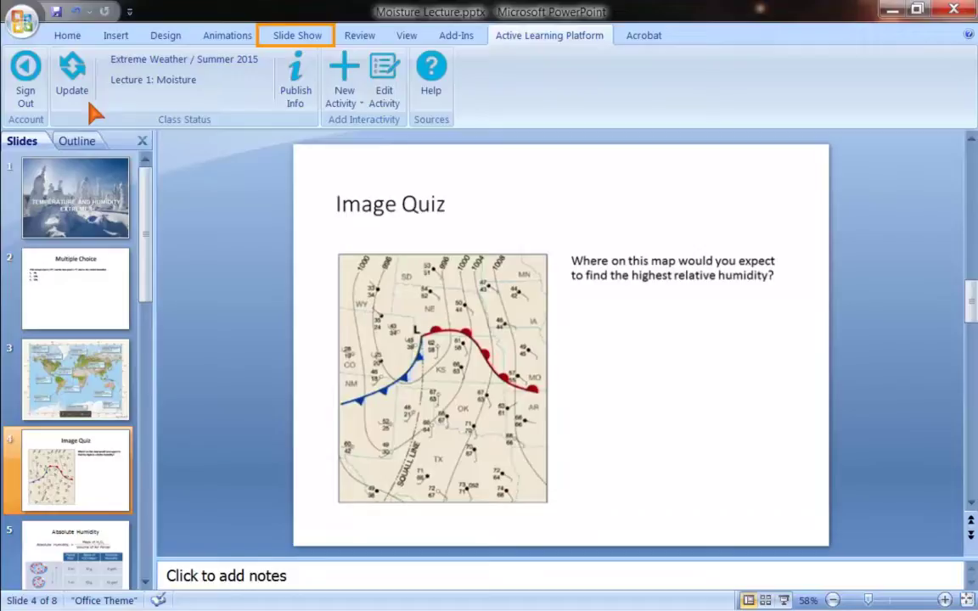
Start the slide show From Beginning and advance to the relative-humidity question slide.
left_click(268, 37)
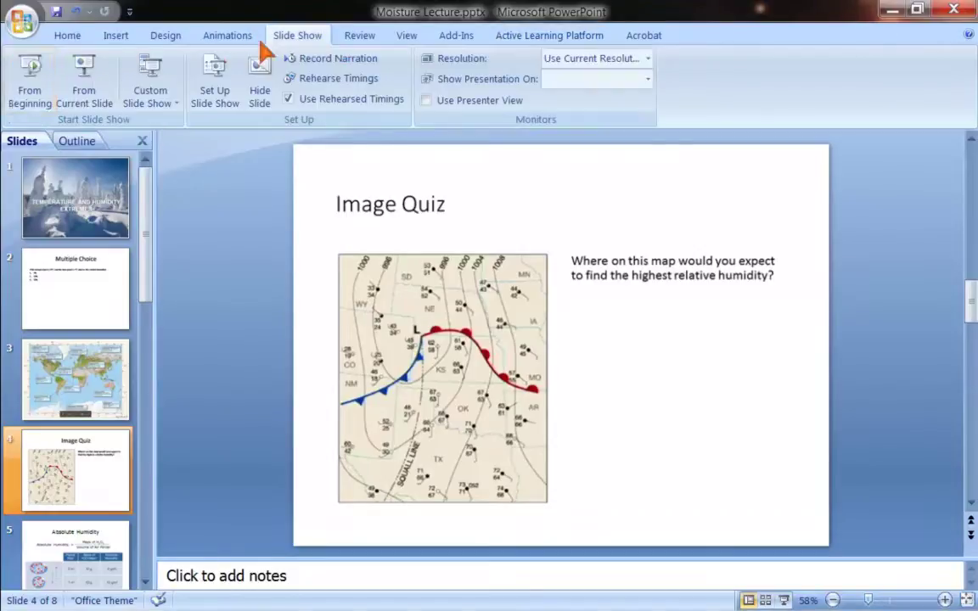
left_click(30, 78)
right_click(31, 73)
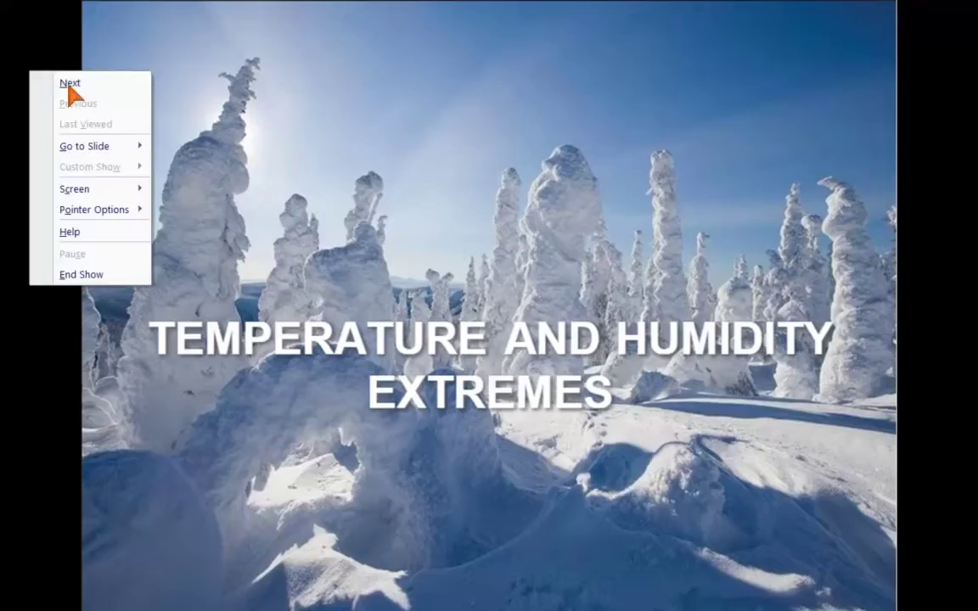
left_click(68, 84)
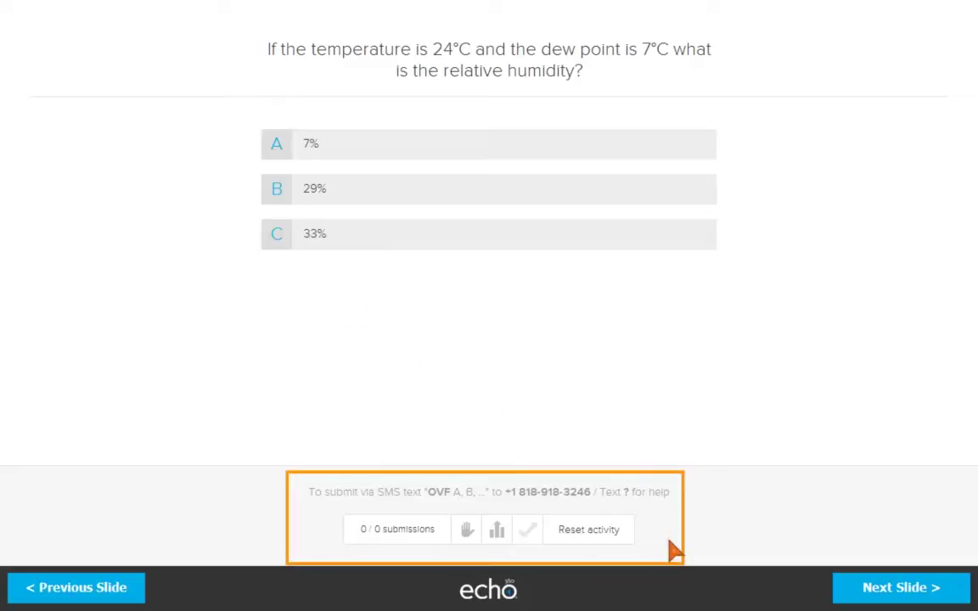